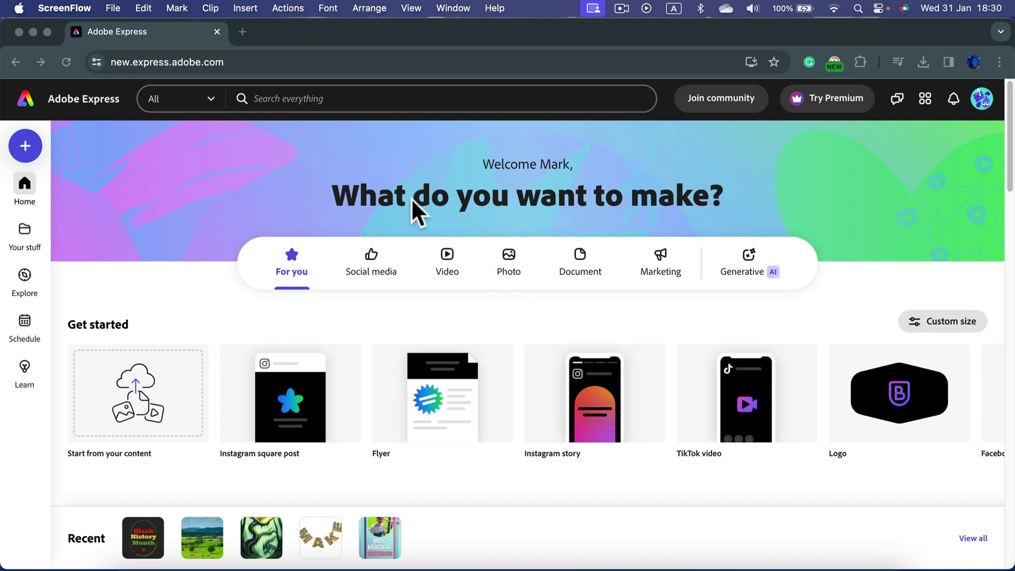
Start a new design from gabriel-dizzi-GRJUFy09kKg-unsplash.jpg and list its size options
{"action": "left_click", "coordinate": [512, 256]}
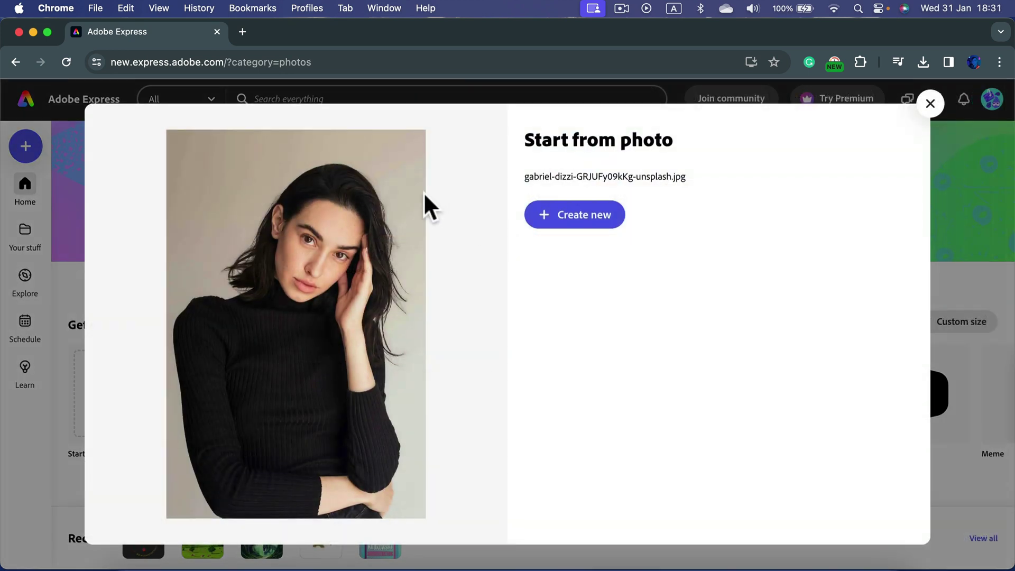
{"action": "left_click", "coordinate": [582, 222]}
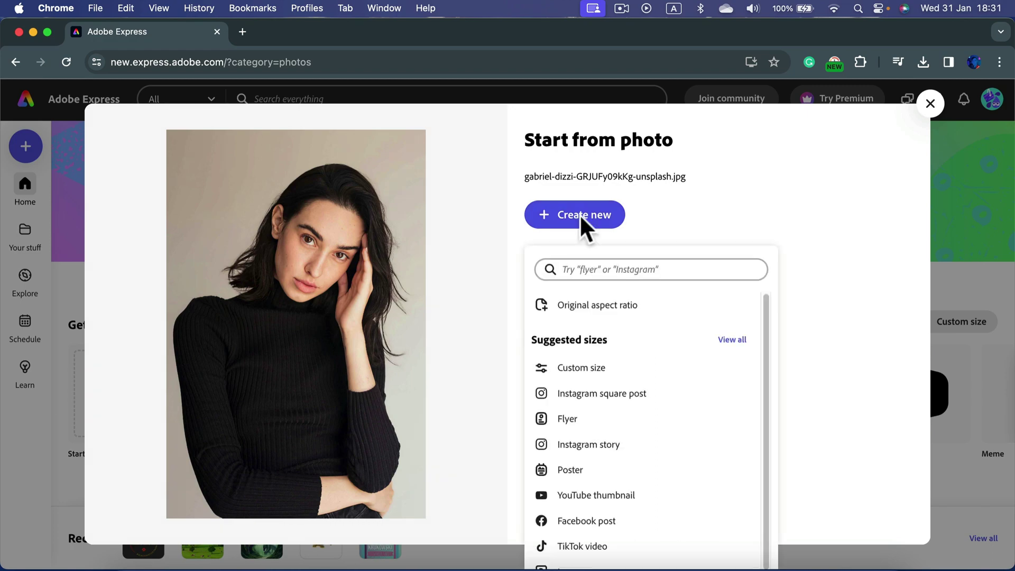
Create the design at the photo's Original aspect ratio and test the crop corners, restoring the full photo
{"action": "left_click", "coordinate": [609, 312]}
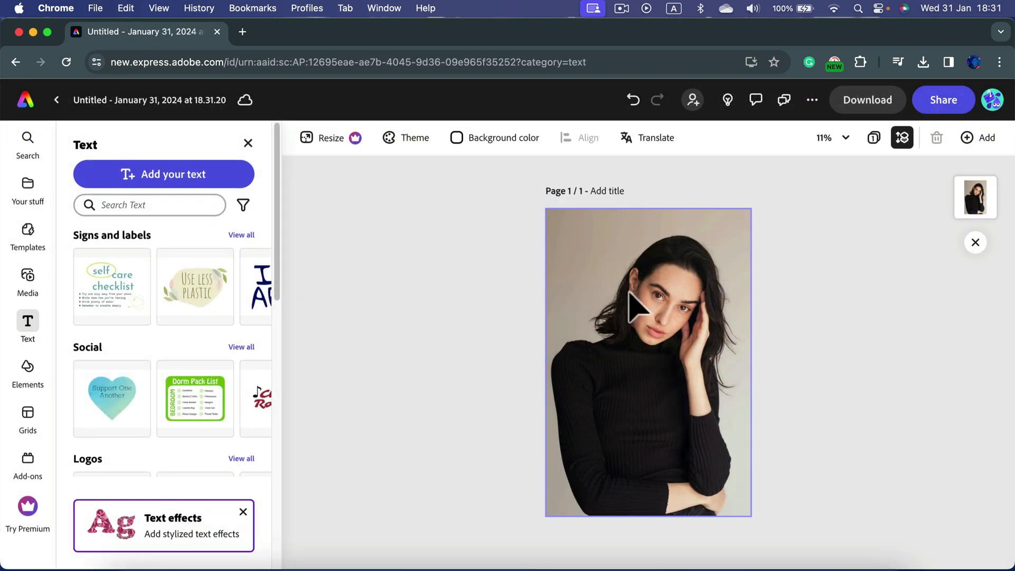
{"action": "double_click", "coordinate": [634, 276]}
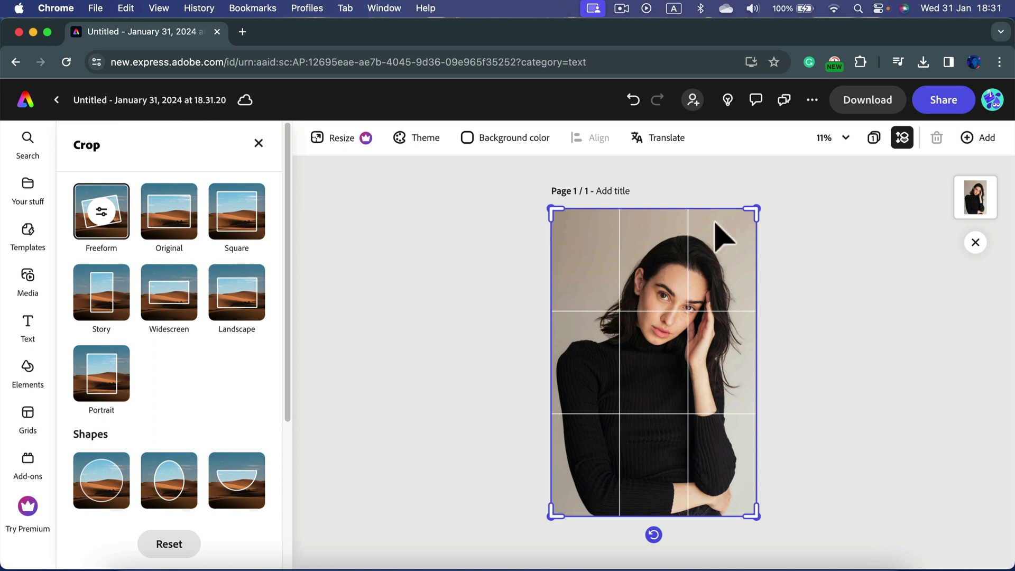
{"action": "left_click_drag", "start_coordinate": [746, 212], "coordinate": [724, 221]}
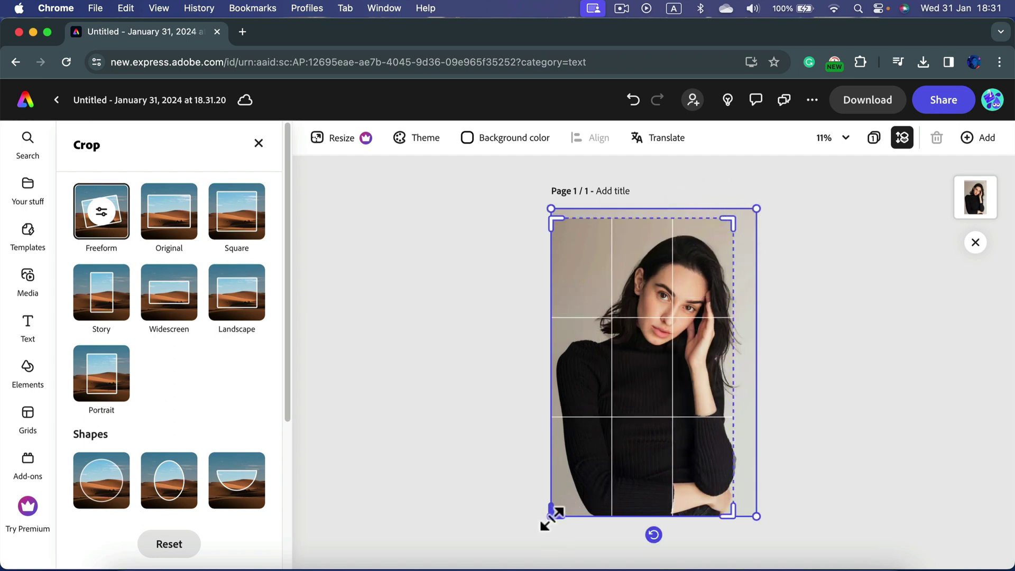
{"action": "mouse_move", "coordinate": [544, 522]}
{"action": "left_mouse_down"}
{"action": "mouse_move", "coordinate": [591, 442]}
{"action": "mouse_move", "coordinate": [596, 376]}
{"action": "mouse_move", "coordinate": [559, 495]}
{"action": "mouse_move", "coordinate": [603, 330]}
{"action": "mouse_move", "coordinate": [601, 478]}
{"action": "mouse_move", "coordinate": [607, 403]}
{"action": "mouse_move", "coordinate": [546, 532]}
{"action": "mouse_move", "coordinate": [547, 521]}
{"action": "left_mouse_up"}
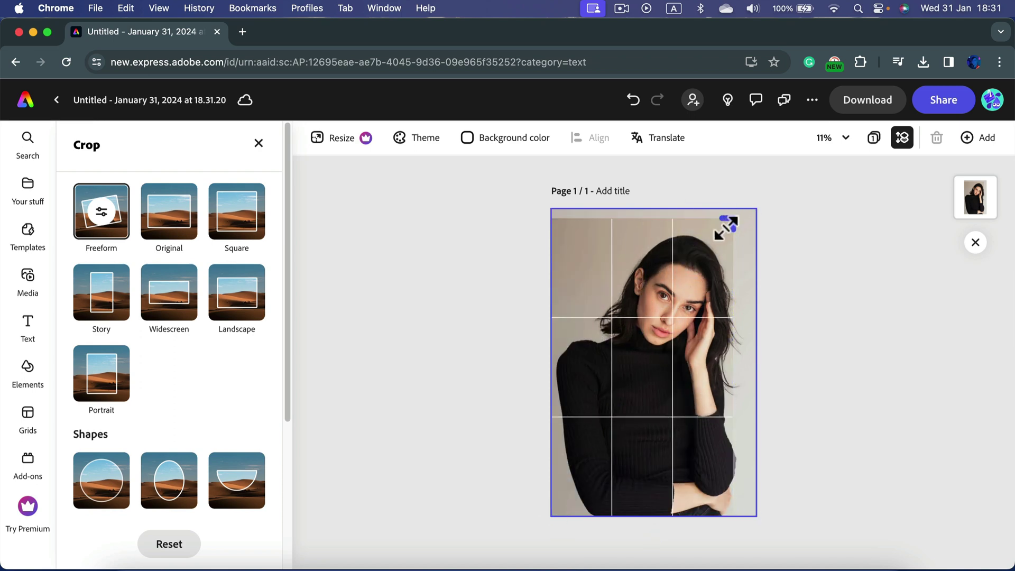
{"action": "left_click_drag", "start_coordinate": [724, 226], "coordinate": [750, 209]}
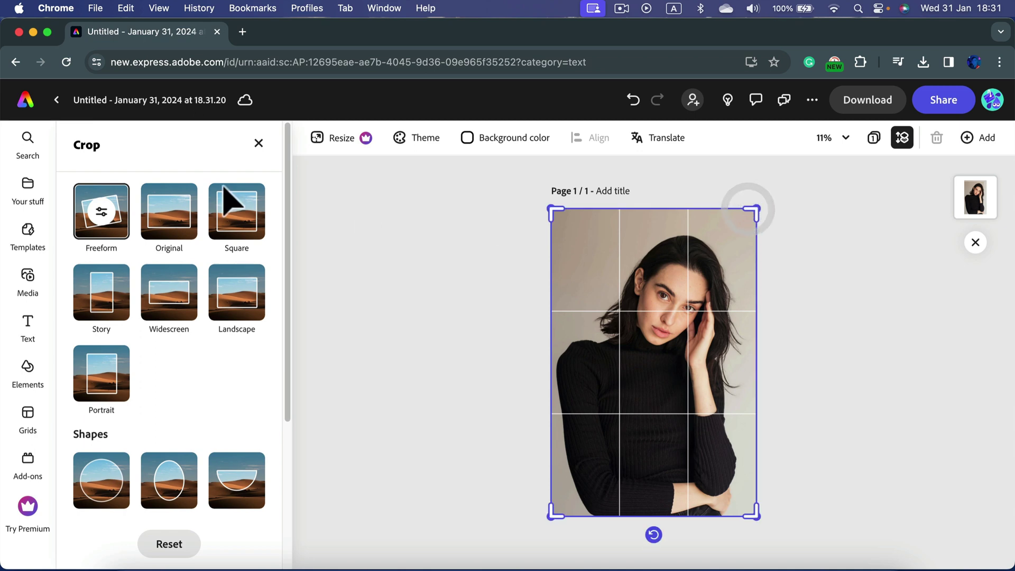
Try the Original crop preset, then switch to a Square crop and slide the photo down to frame her
{"action": "left_click", "coordinate": [176, 219]}
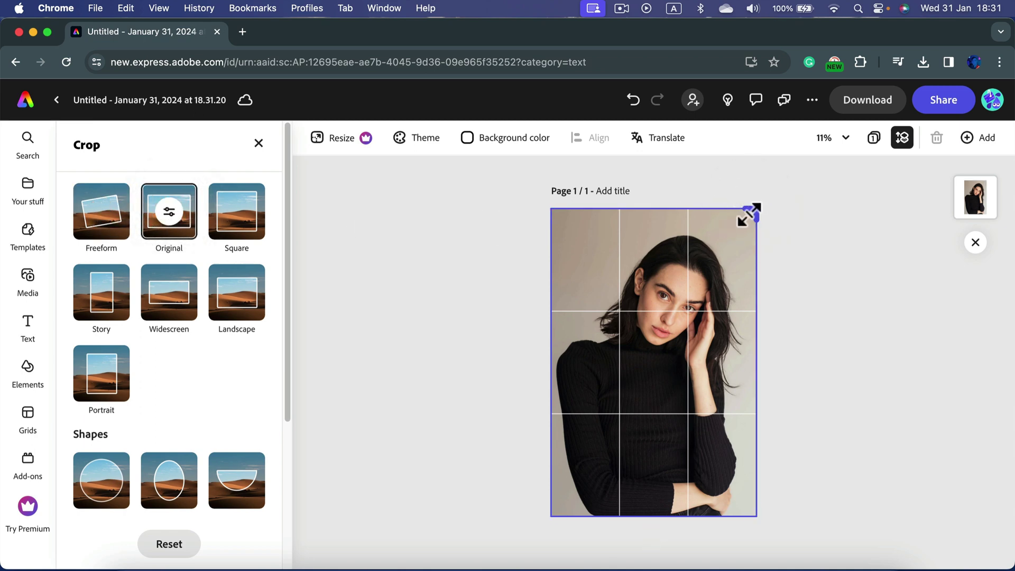
{"action": "left_click_drag", "start_coordinate": [750, 211], "coordinate": [728, 248]}
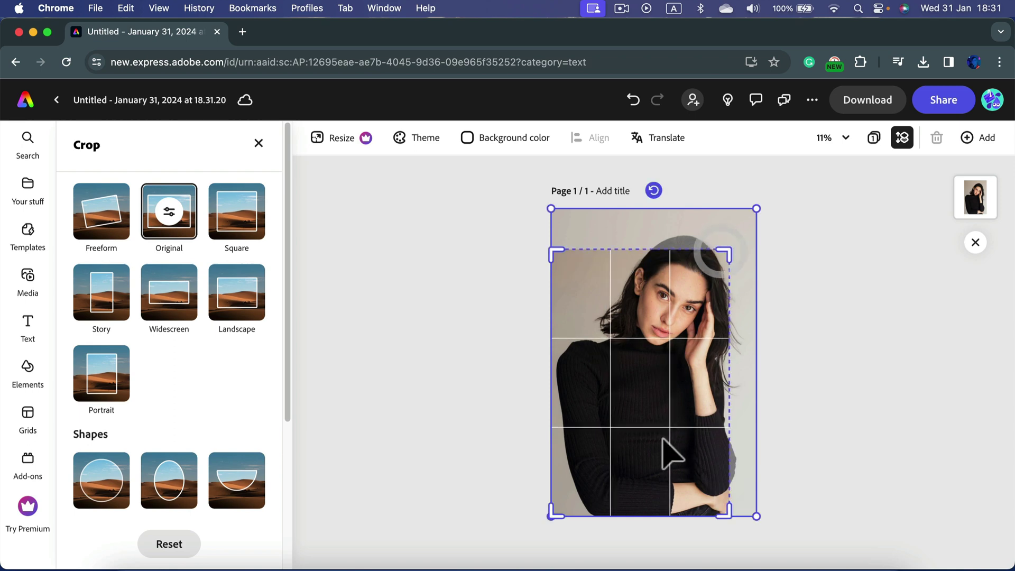
{"action": "mouse_move", "coordinate": [633, 429]}
{"action": "left_mouse_down"}
{"action": "mouse_move", "coordinate": [650, 410]}
{"action": "mouse_move", "coordinate": [634, 429]}
{"action": "left_mouse_up"}
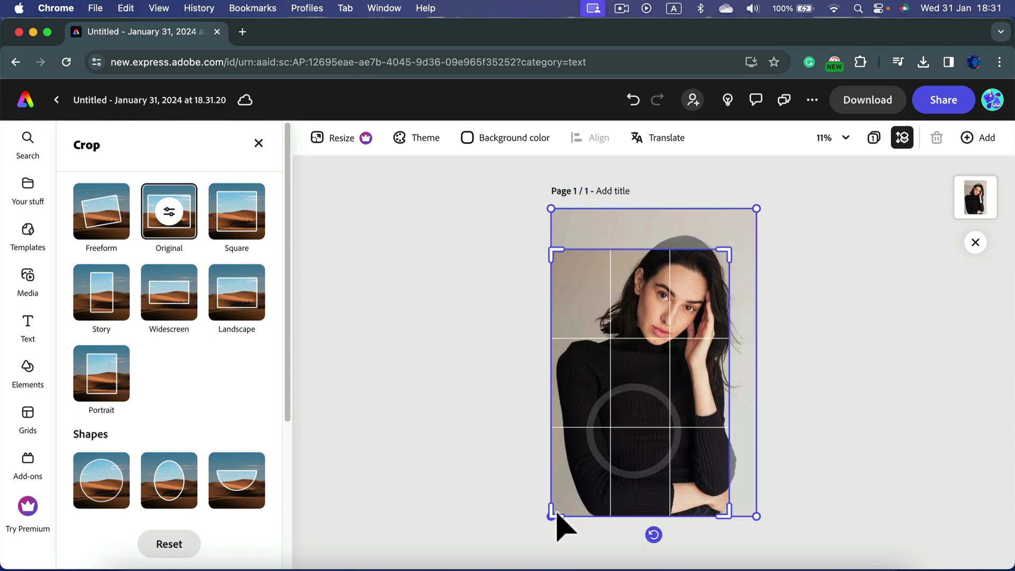
{"action": "left_click_drag", "start_coordinate": [552, 515], "coordinate": [596, 471]}
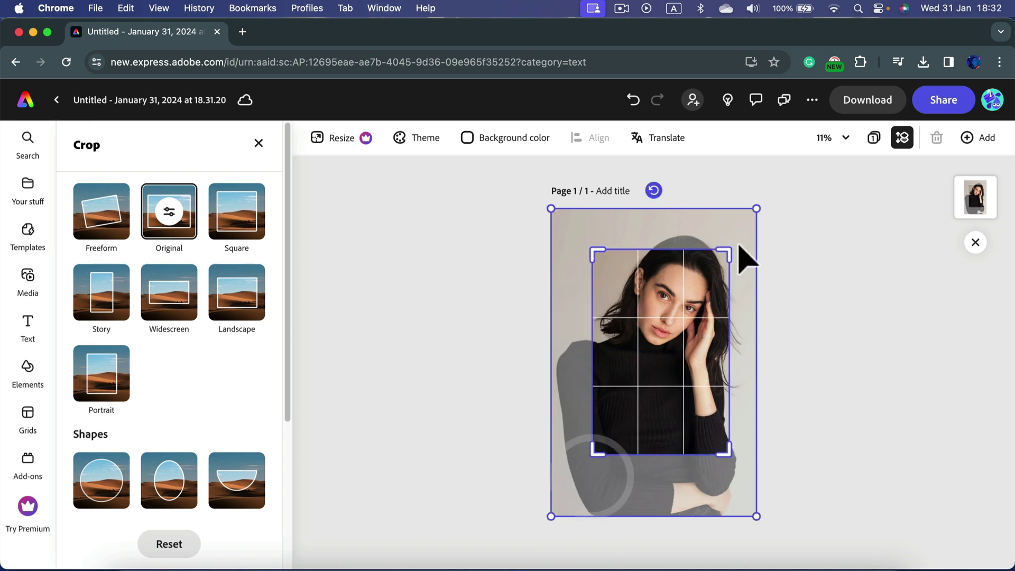
{"action": "left_click_drag", "start_coordinate": [727, 247], "coordinate": [744, 228]}
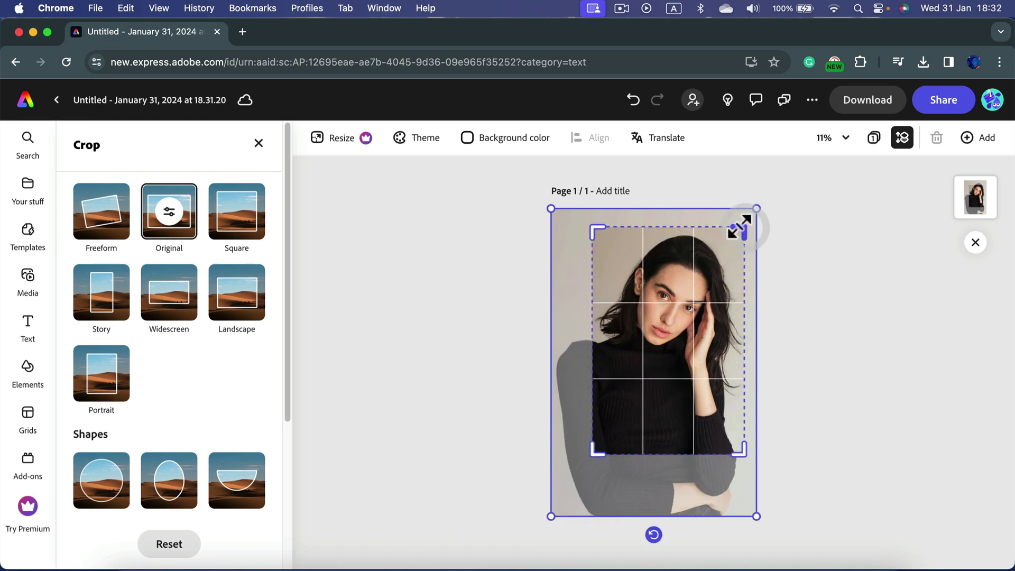
{"action": "left_click", "coordinate": [236, 217]}
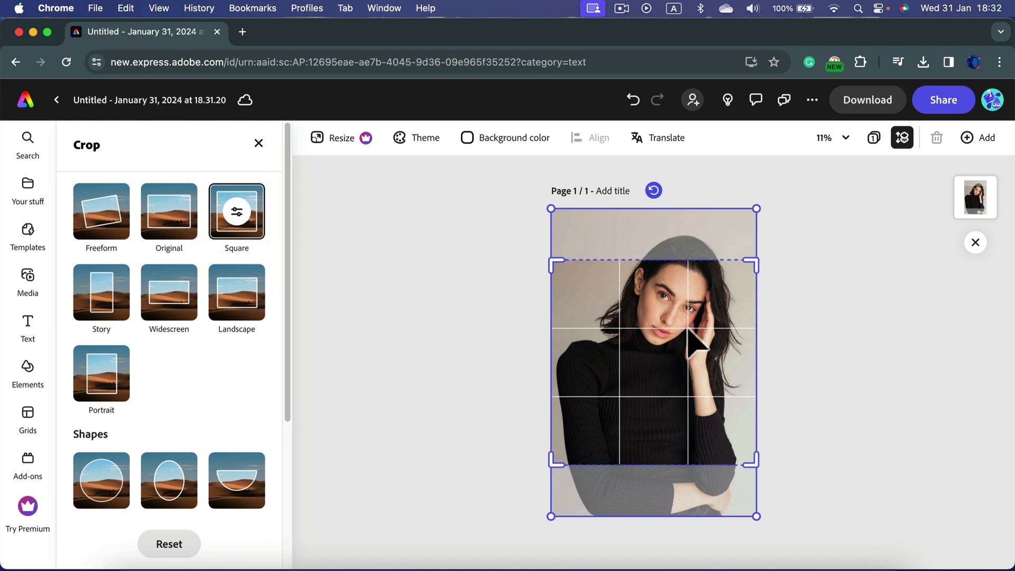
{"action": "left_click_drag", "start_coordinate": [687, 327], "coordinate": [687, 363]}
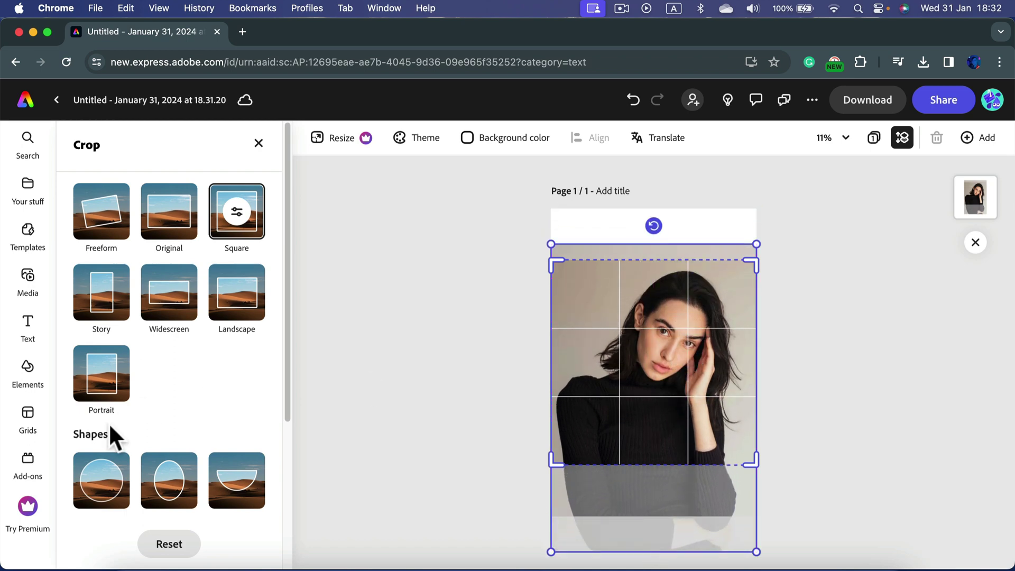
Apply the circle shape crop, centre her face inside it, and confirm the crop
{"action": "left_click", "coordinate": [104, 502]}
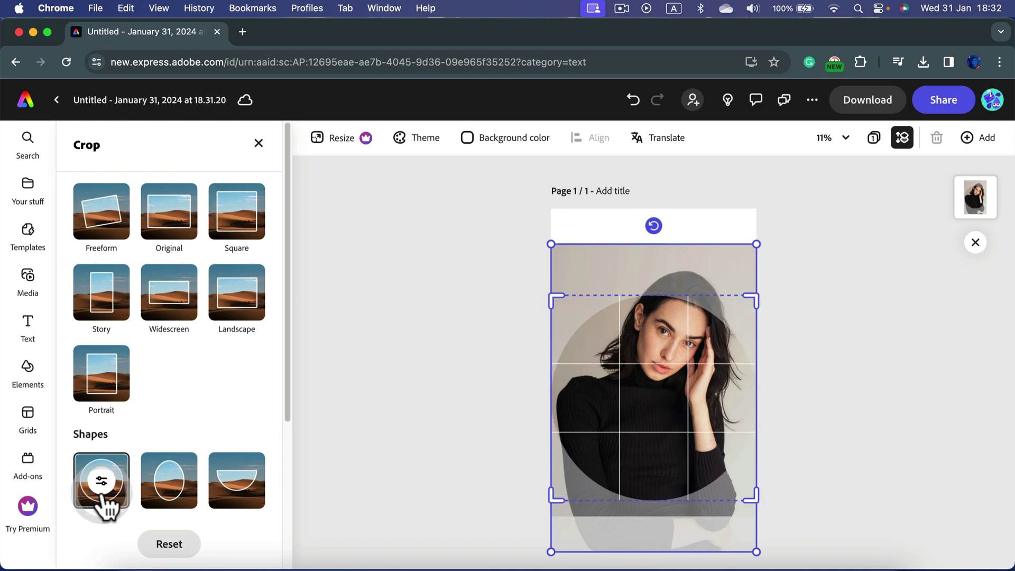
{"action": "left_click_drag", "start_coordinate": [680, 357], "coordinate": [677, 406]}
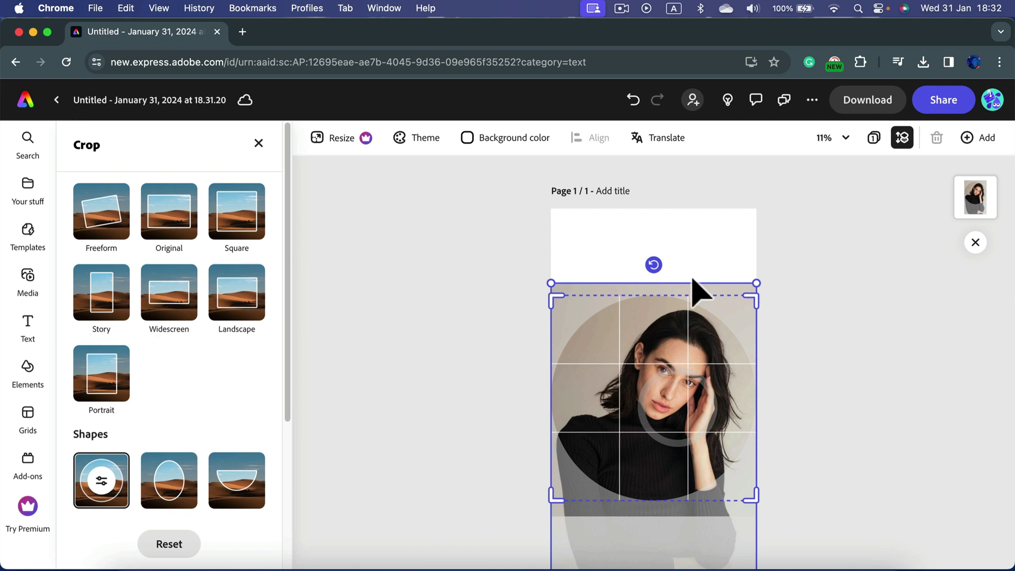
{"action": "left_click_drag", "start_coordinate": [687, 293], "coordinate": [686, 256]}
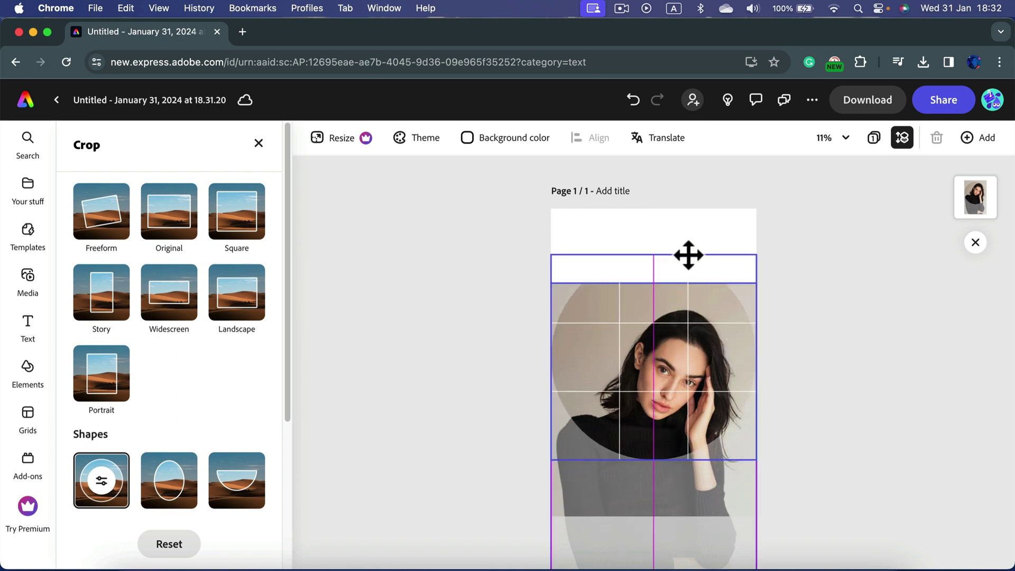
{"action": "left_click_drag", "start_coordinate": [706, 493], "coordinate": [699, 444]}
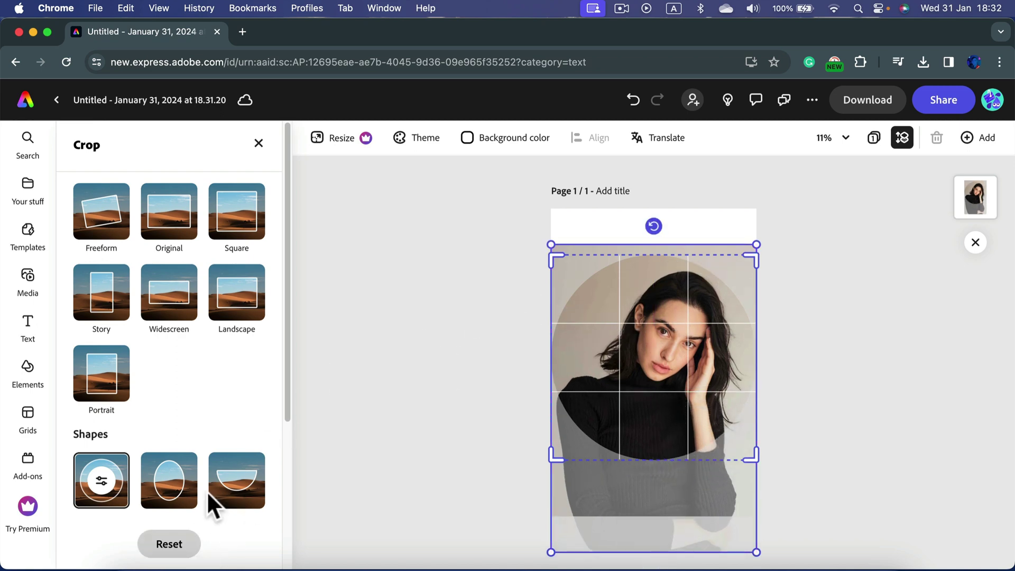
{"action": "left_click", "coordinate": [457, 337]}
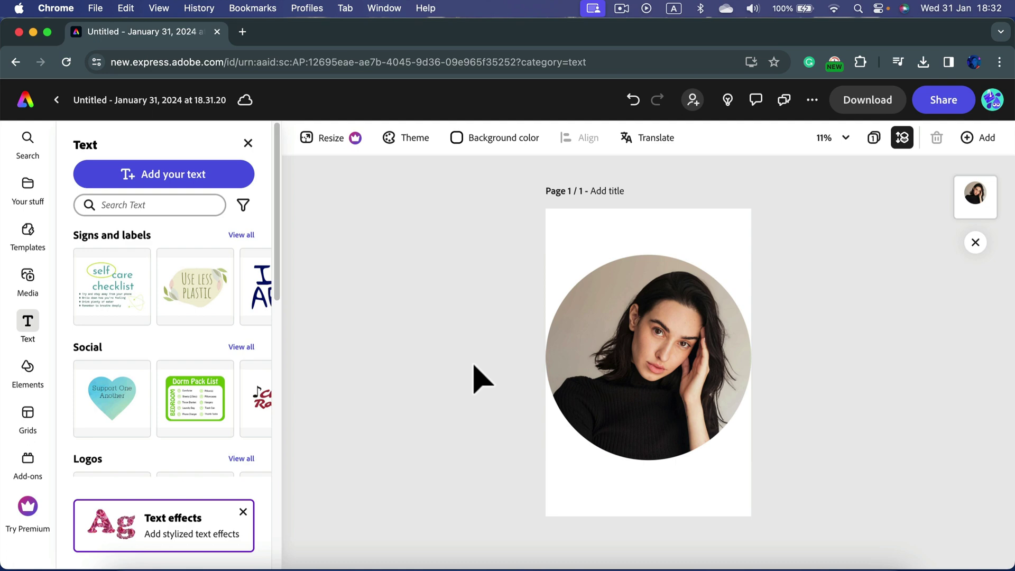
Reset the photo's circular crop and move the full rectangular image up to fill the page
{"action": "left_click", "coordinate": [645, 330]}
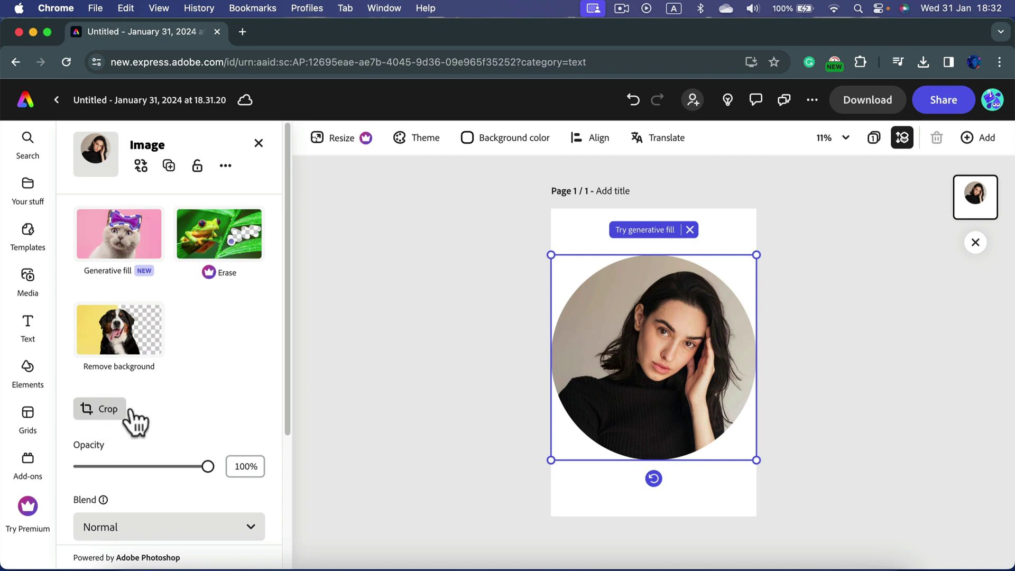
{"action": "left_click", "coordinate": [105, 409]}
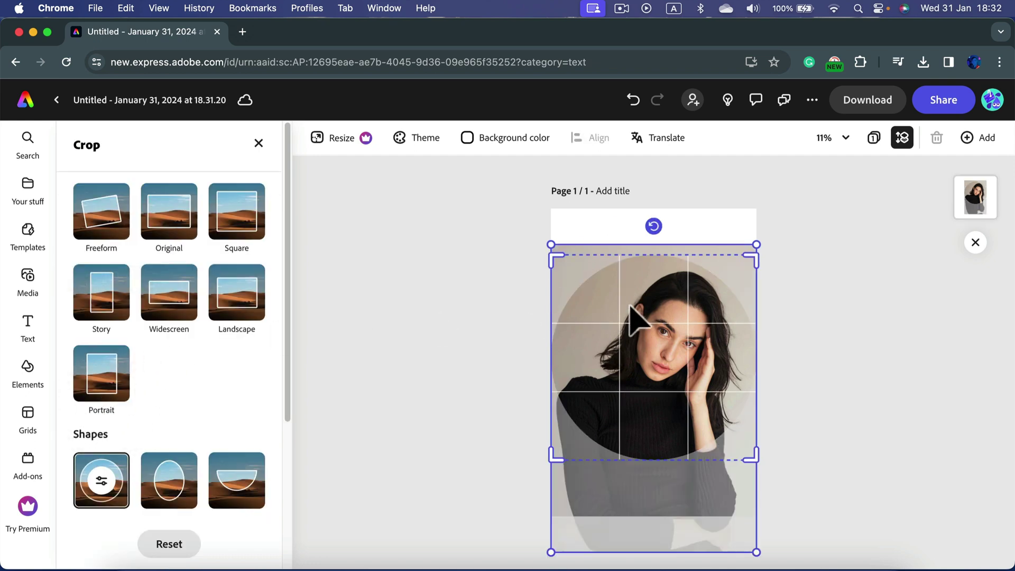
{"action": "scroll", "coordinate": [191, 423], "scroll_direction": "down", "scroll_amount": 5}
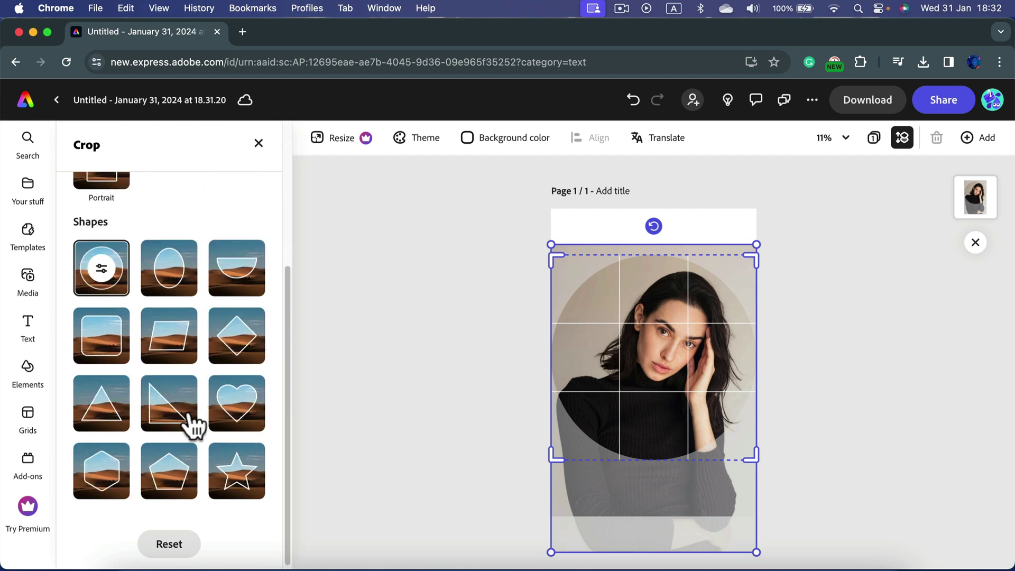
{"action": "left_click", "coordinate": [176, 553]}
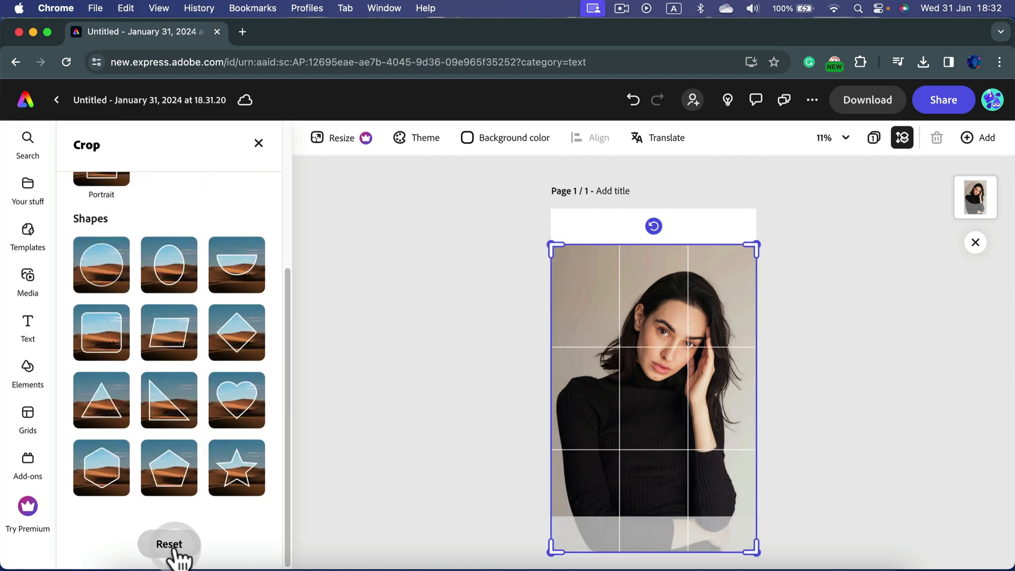
{"action": "left_click_drag", "start_coordinate": [623, 417], "coordinate": [619, 356]}
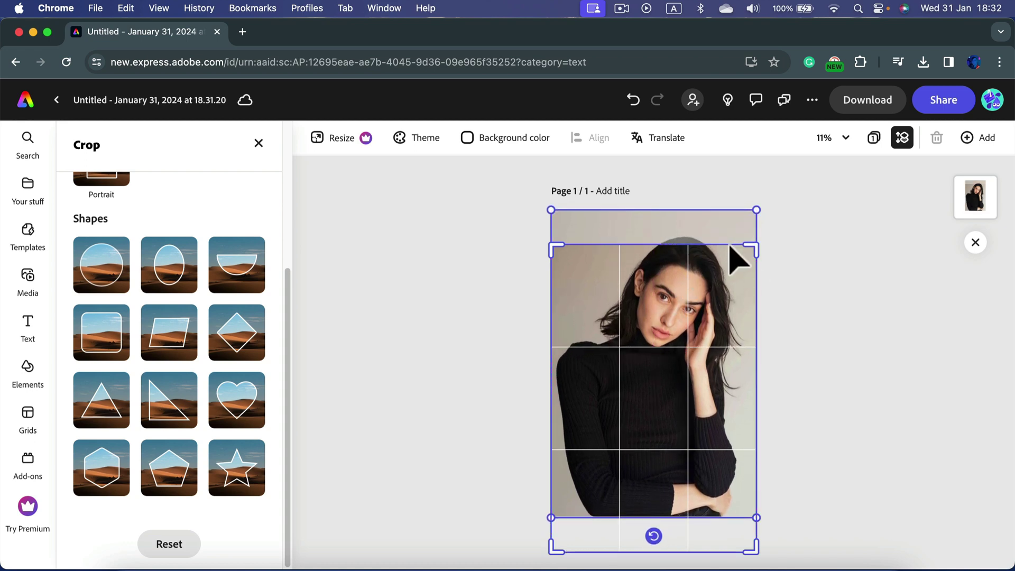
{"action": "left_click_drag", "start_coordinate": [729, 242], "coordinate": [727, 206]}
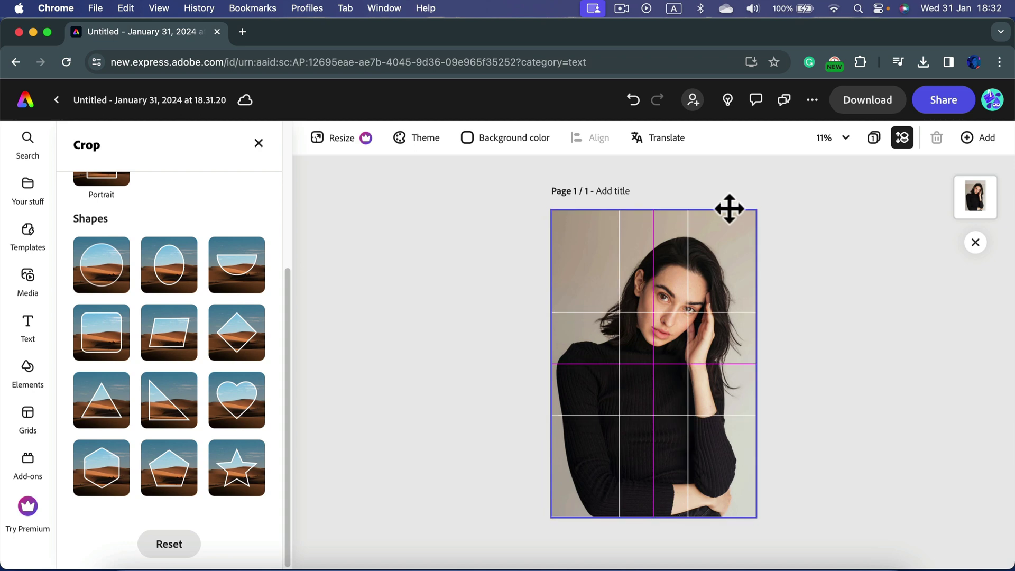
{"action": "left_click", "coordinate": [426, 305]}
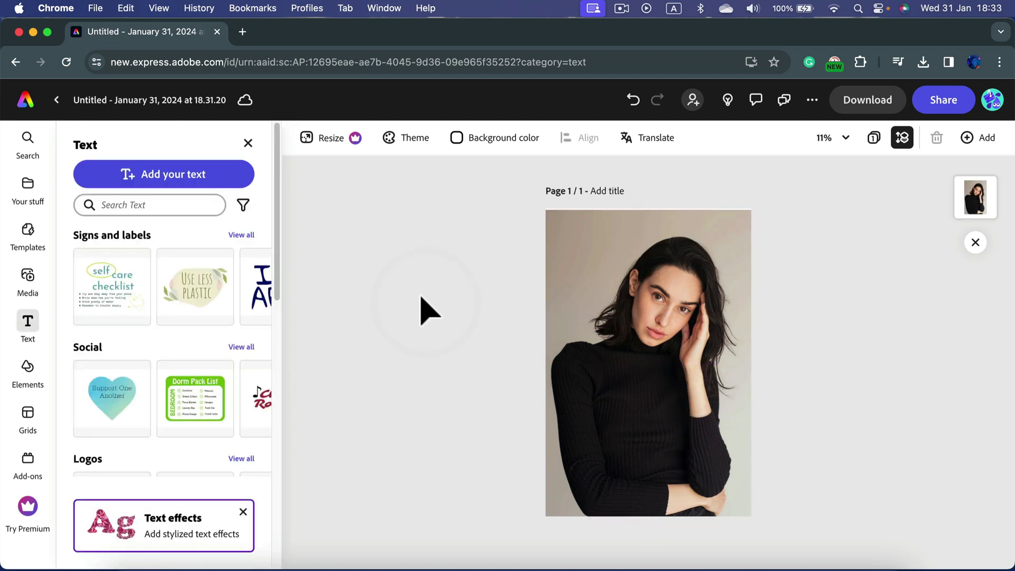
Try masking the photo into a hexagon shape
{"action": "left_click", "coordinate": [642, 288]}
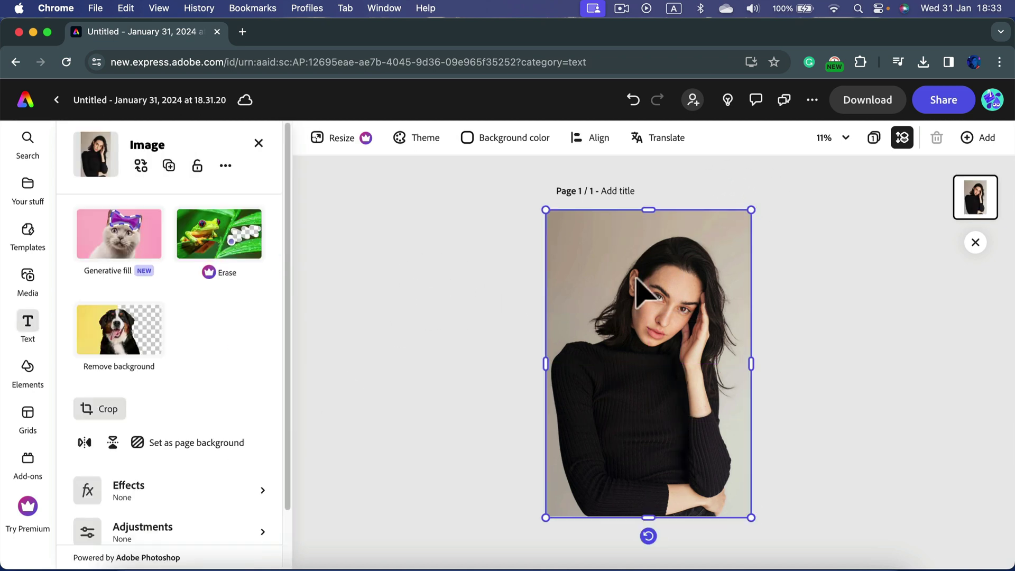
{"action": "left_click", "coordinate": [95, 414]}
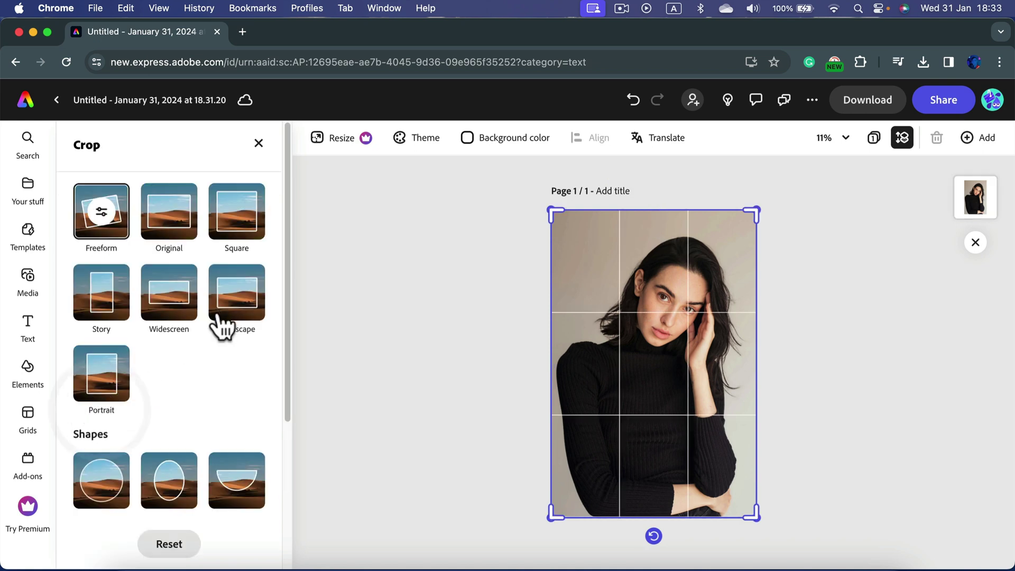
{"action": "scroll", "coordinate": [166, 436], "scroll_direction": "down", "scroll_amount": 4}
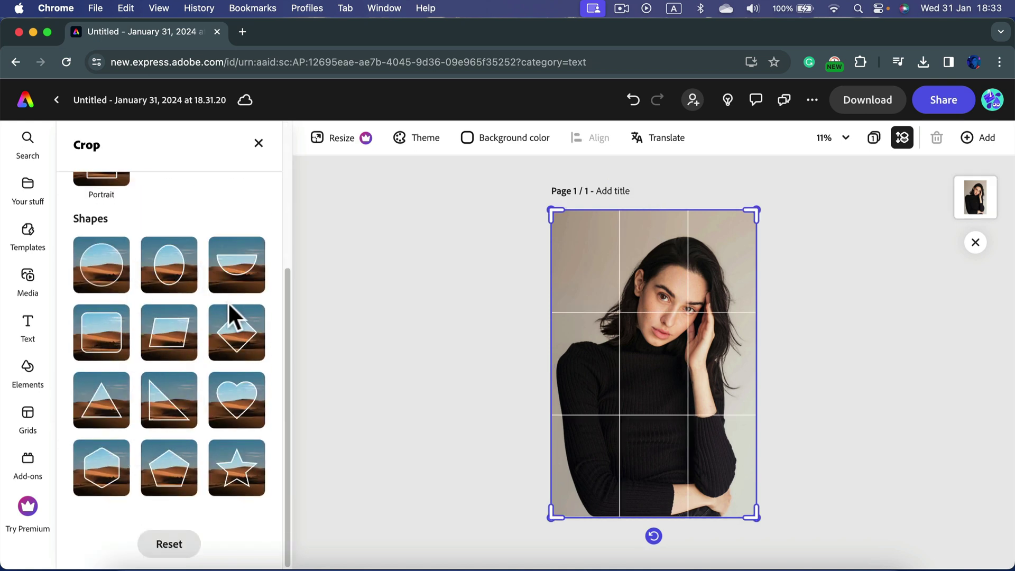
{"action": "left_click", "coordinate": [101, 469]}
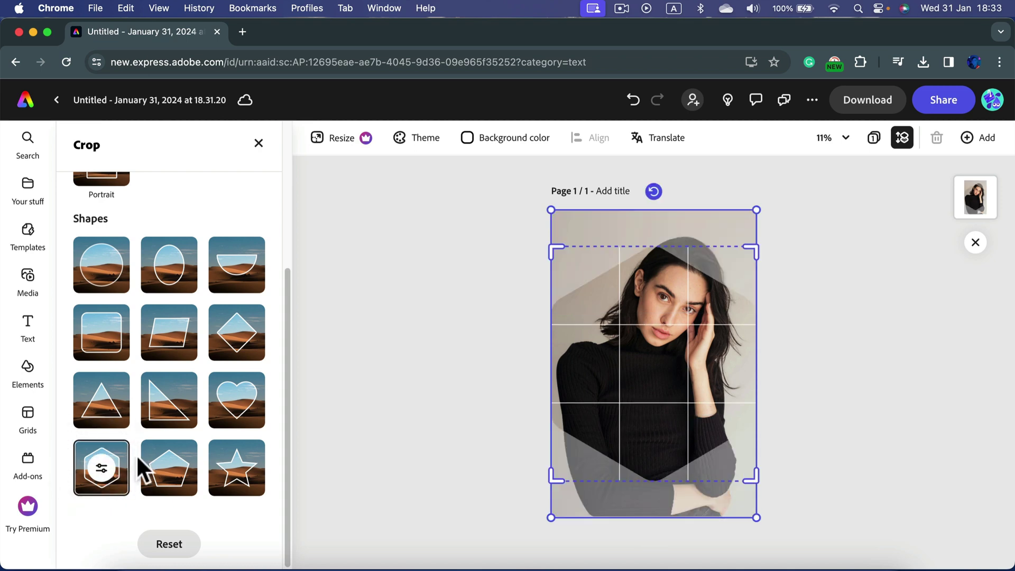
{"action": "left_click", "coordinate": [471, 238]}
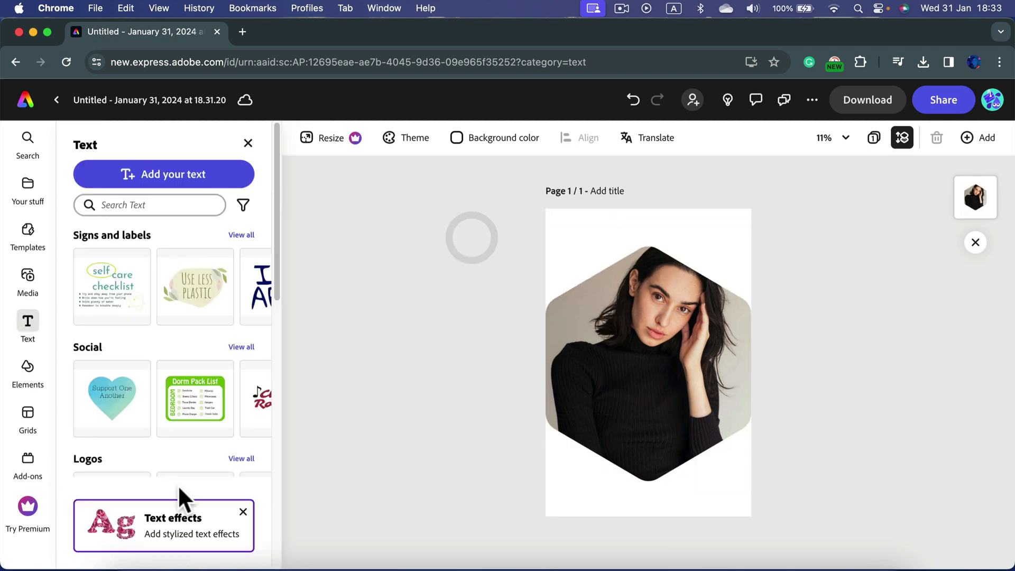
Switch to a Freeform crop, raise the bottom edge into a landscape rectangle, and reposition her face
{"action": "left_click", "coordinate": [623, 351]}
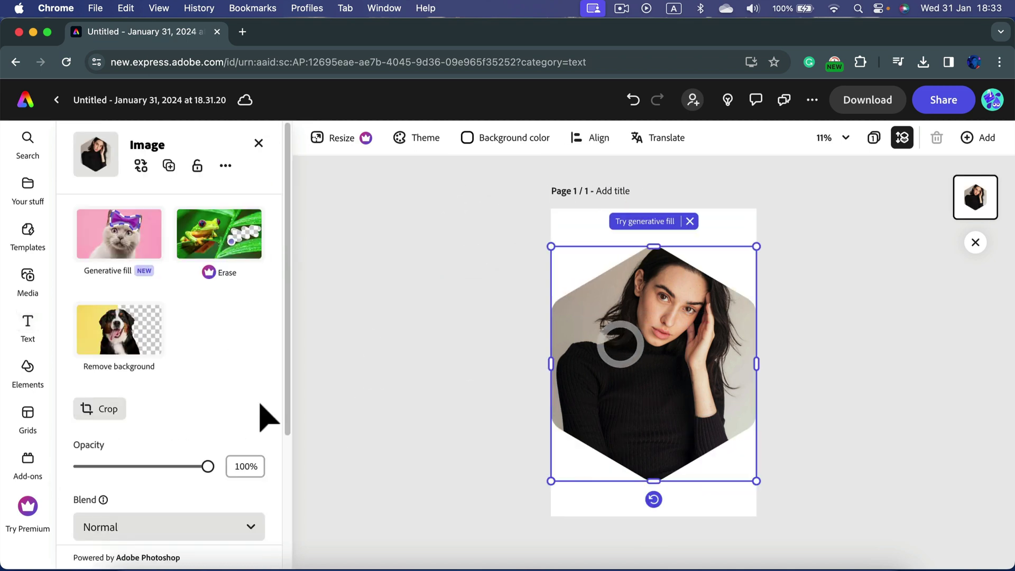
{"action": "left_click", "coordinate": [96, 410]}
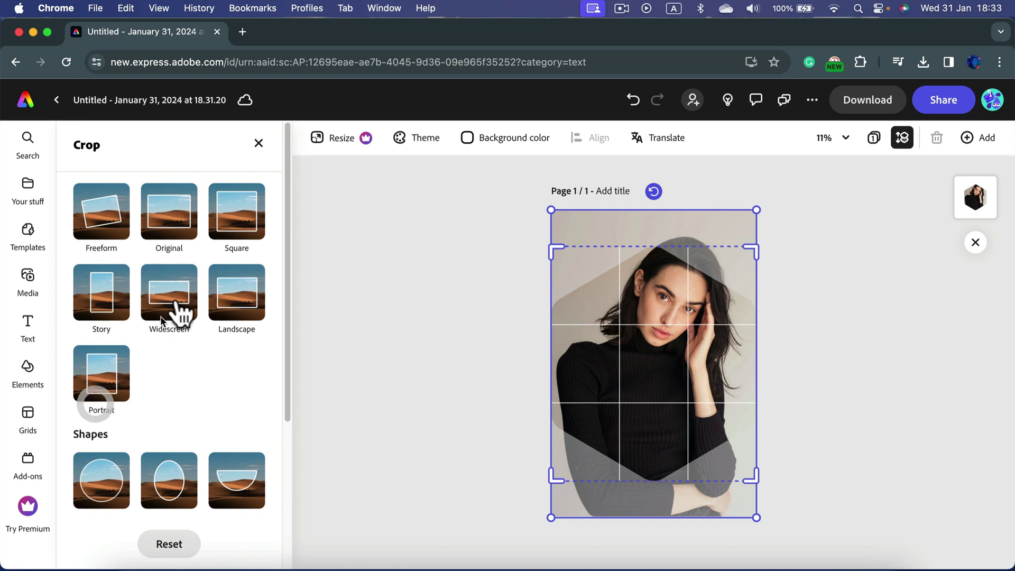
{"action": "left_click", "coordinate": [99, 226]}
{"action": "left_click_drag", "start_coordinate": [753, 479], "coordinate": [754, 408]}
{"action": "left_click_drag", "start_coordinate": [698, 288], "coordinate": [692, 312]}
{"action": "left_click", "coordinate": [887, 312]}
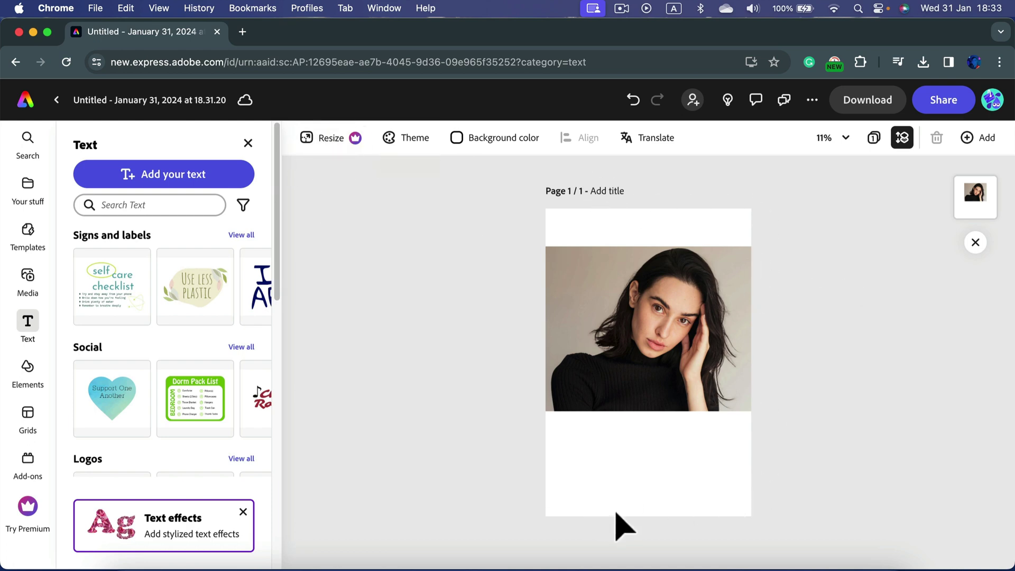
{"action": "left_click", "coordinate": [343, 142]}
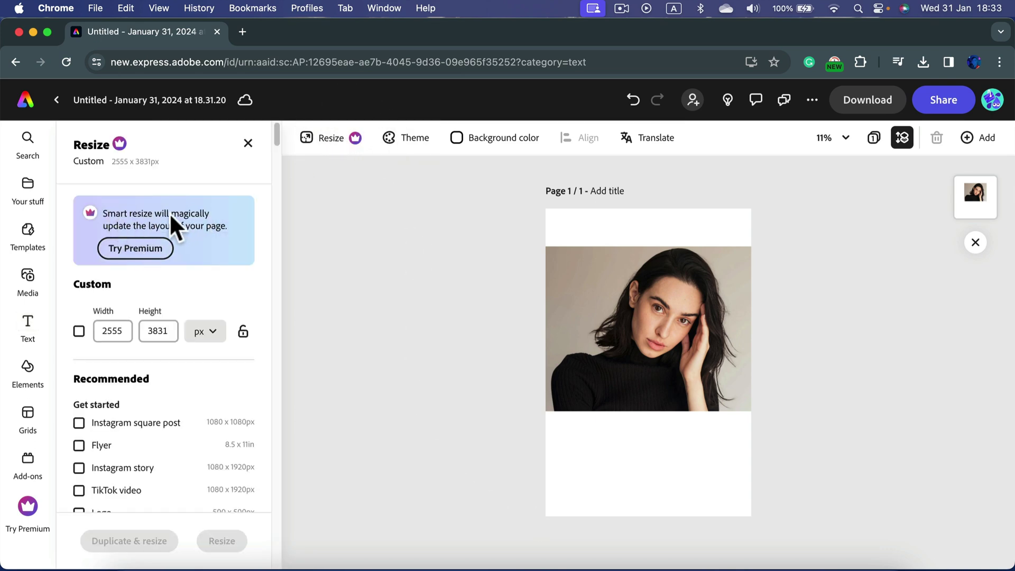
{"action": "scroll", "coordinate": [201, 222], "scroll_direction": "down", "scroll_amount": 3}
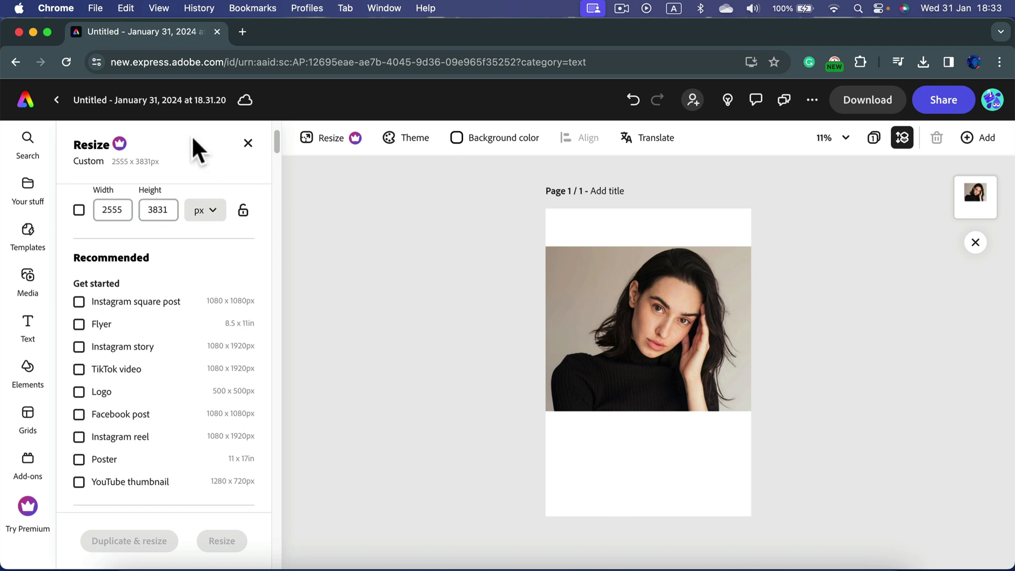
{"action": "left_click", "coordinate": [248, 143]}
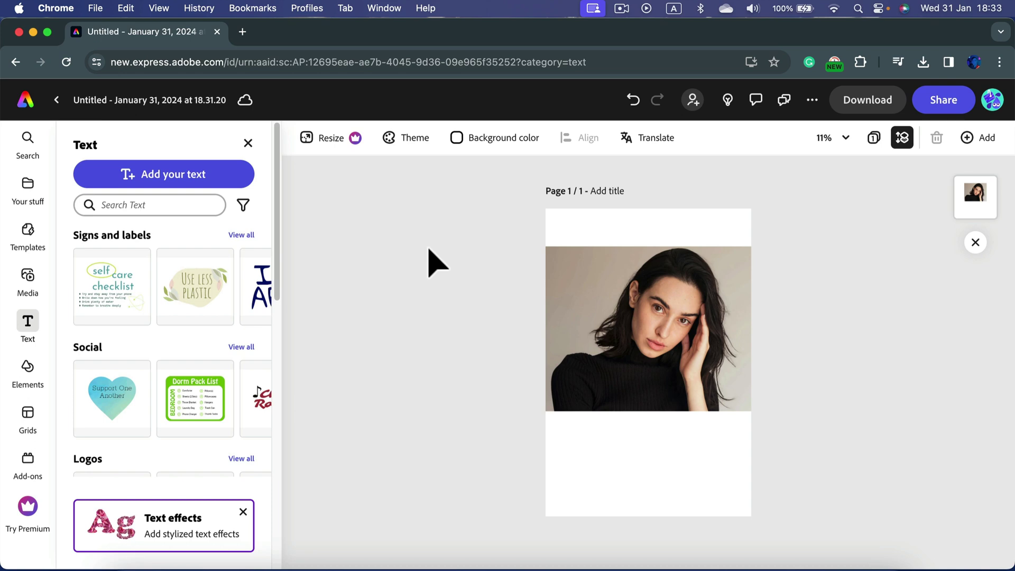
Download the design as PNG and open Untitled (2).png in Preview
{"action": "left_click", "coordinate": [868, 98]}
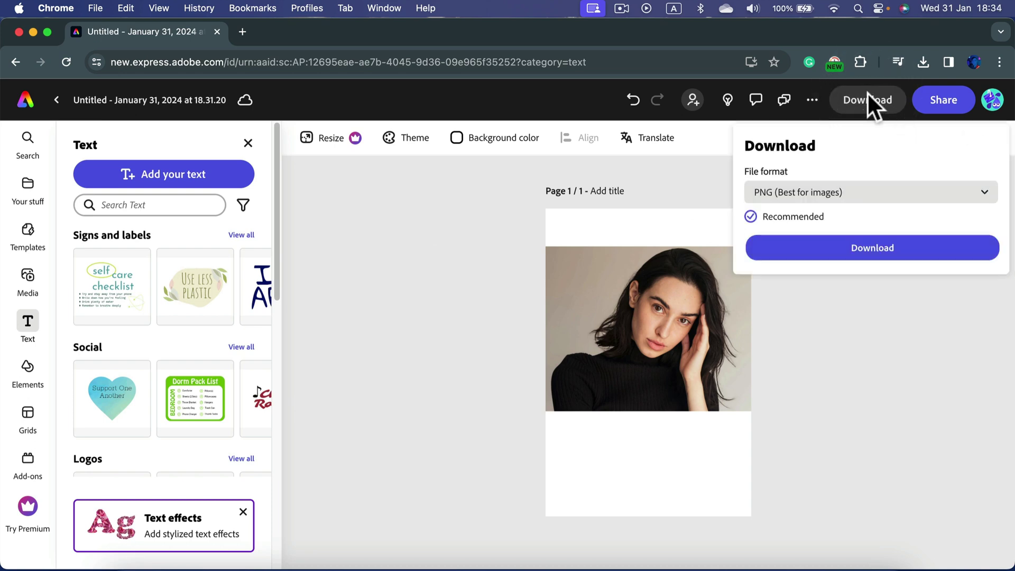
{"action": "left_click", "coordinate": [876, 254]}
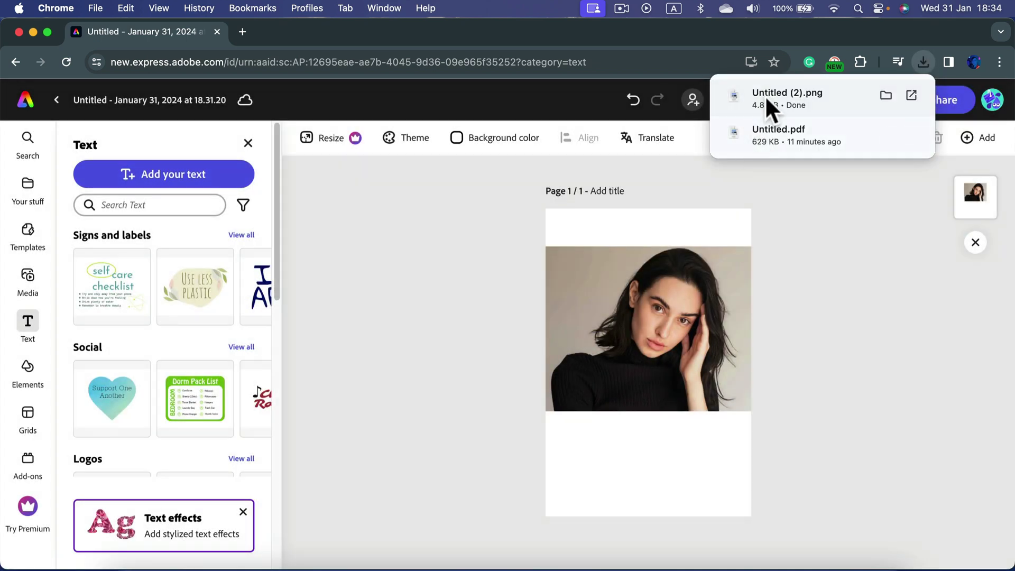
{"action": "left_click", "coordinate": [767, 98]}
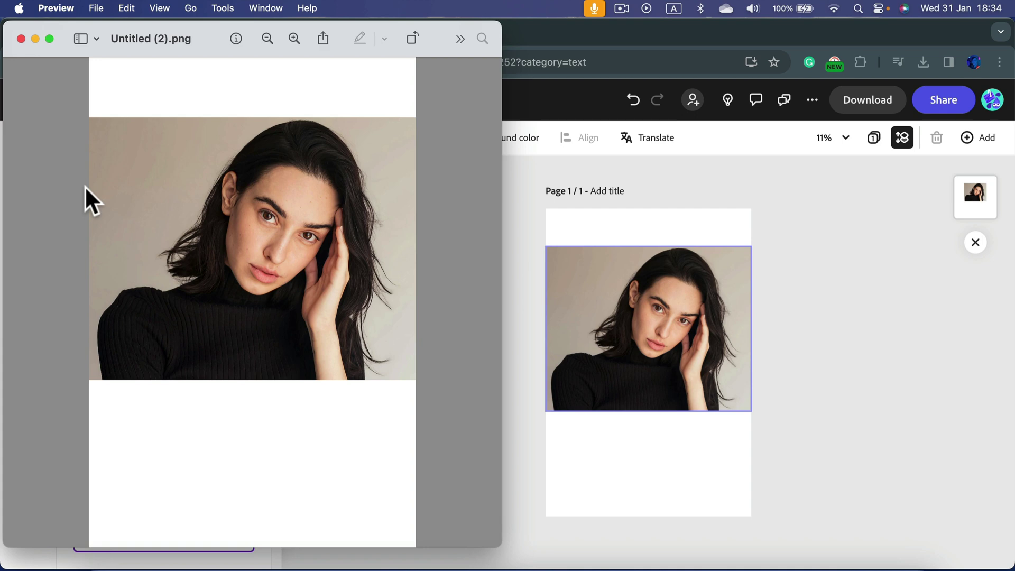
Close the Preview window showing Untitled (2).png
{"action": "left_click", "coordinate": [21, 38]}
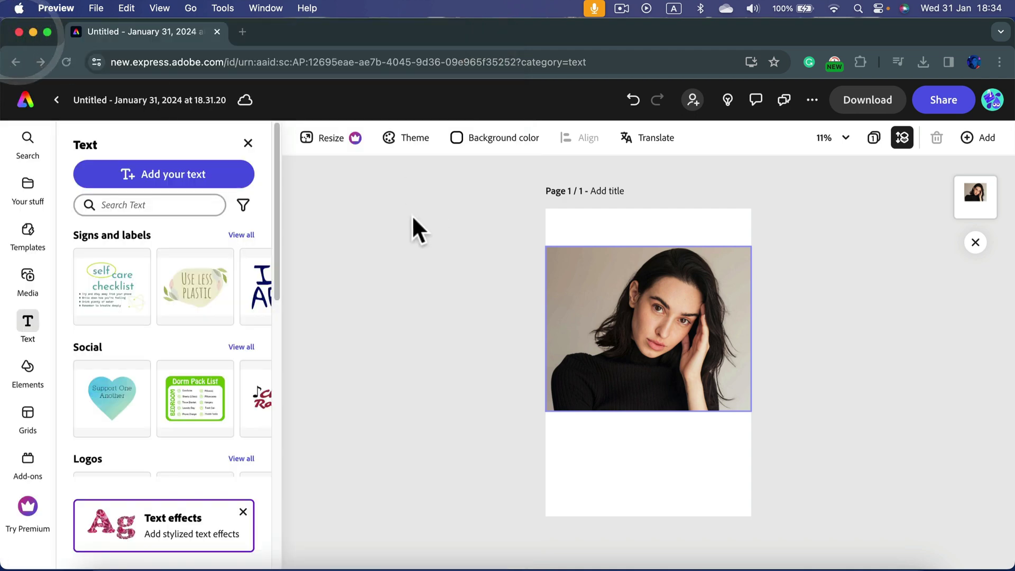